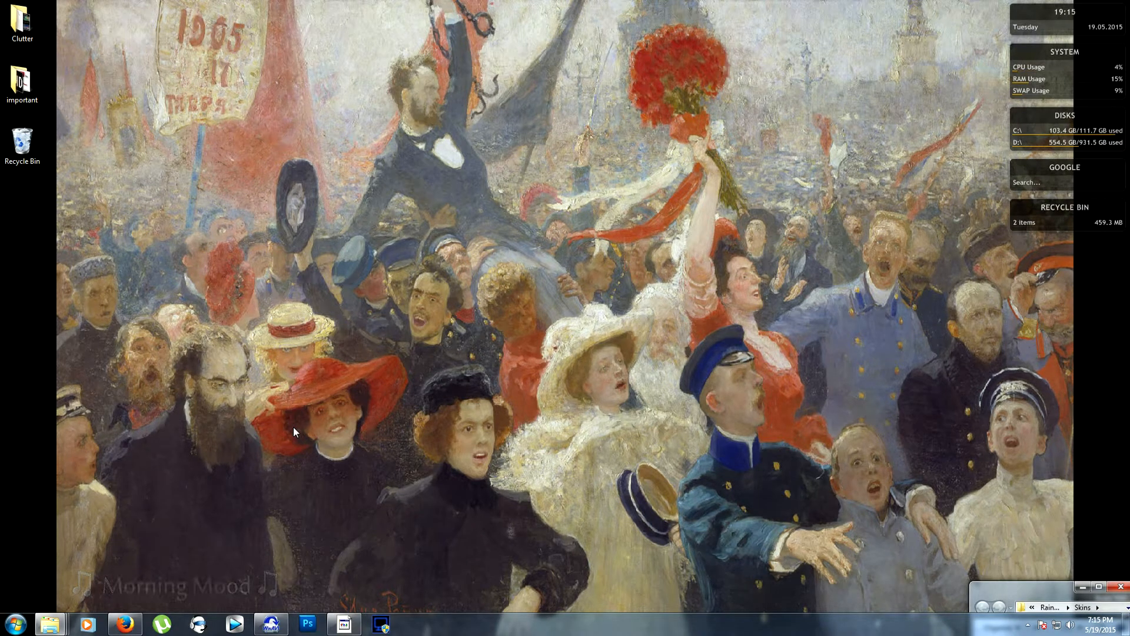
- Switch to Firefox, examine the Lagarith Lossless Video Codec download page, and minimize the browser
click(124, 624)
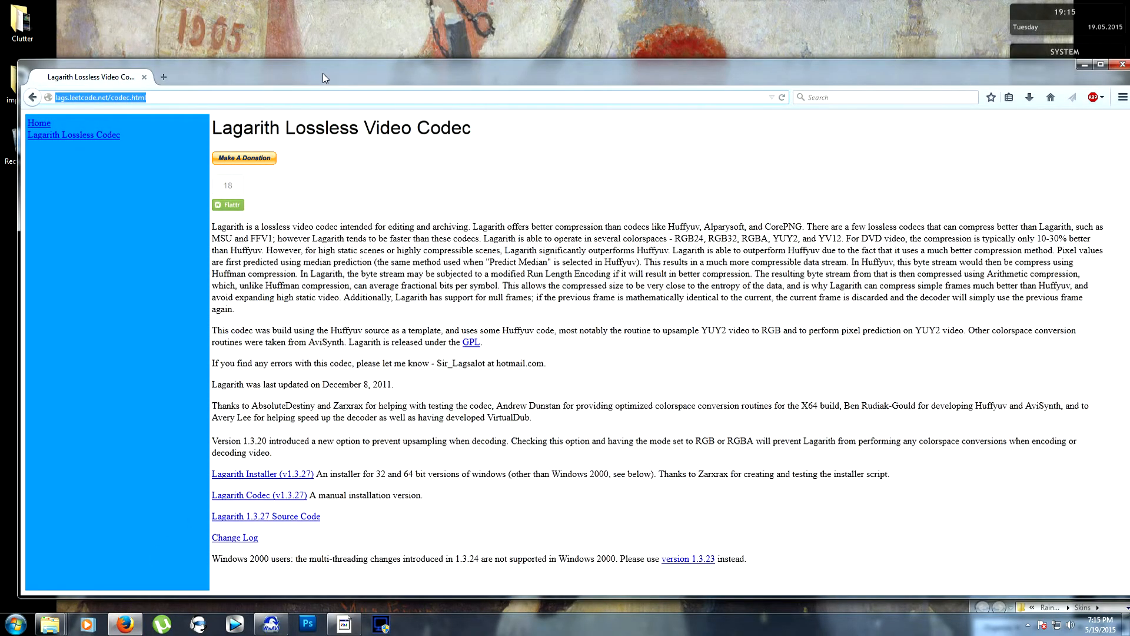
mouse_move(320, 71)
mouse_down()
mouse_move(343, 70)
mouse_move(317, 69)
mouse_up()
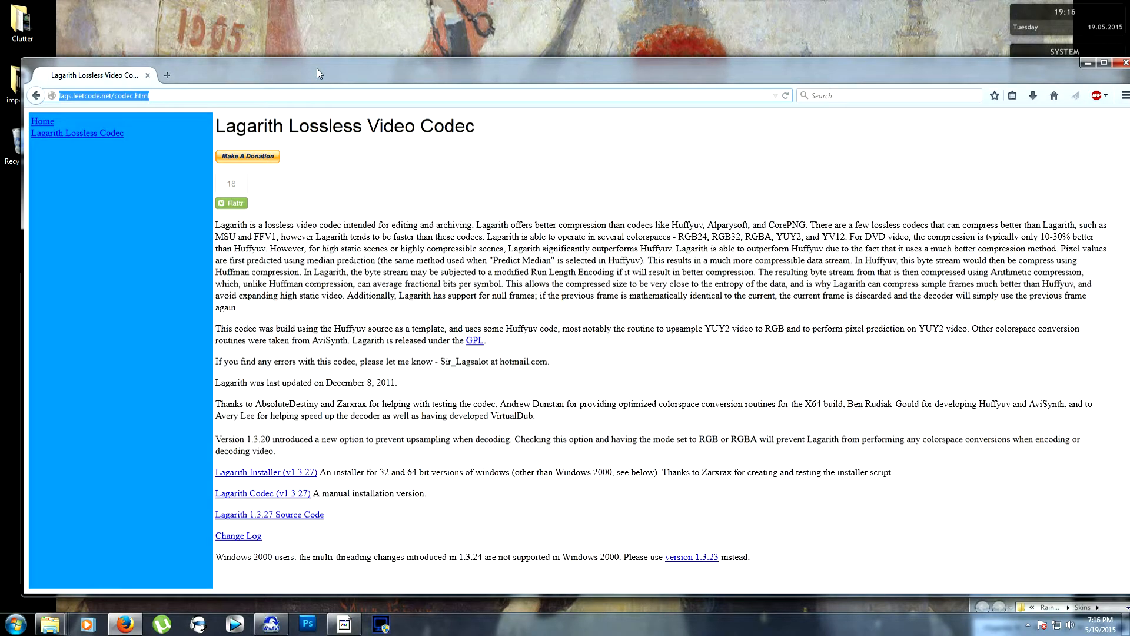
click(350, 484)
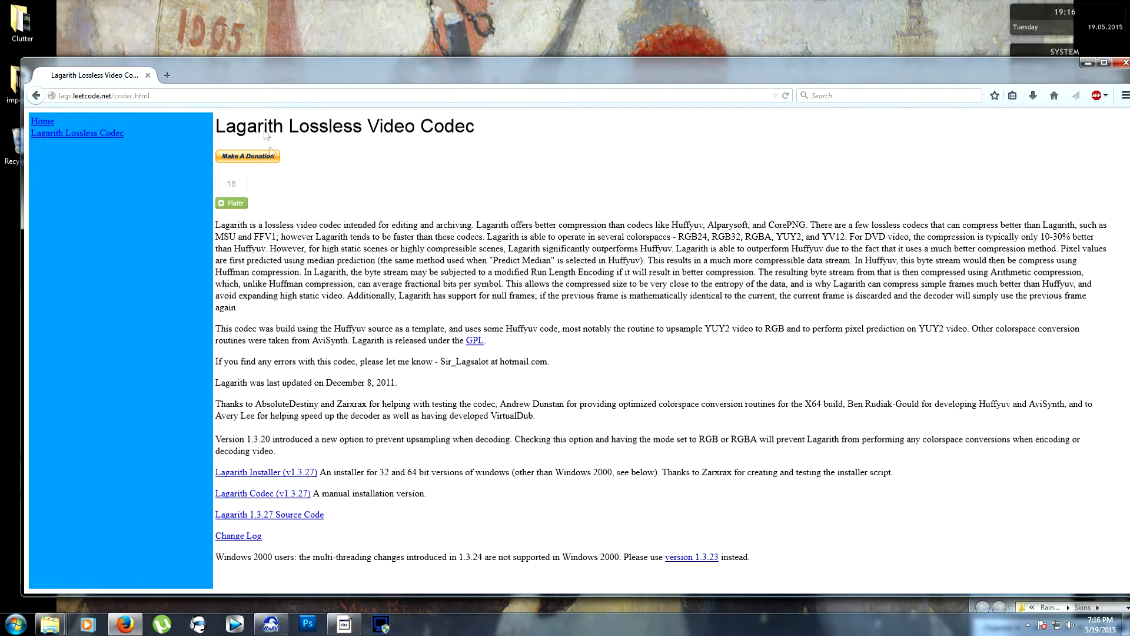
click(1087, 64)
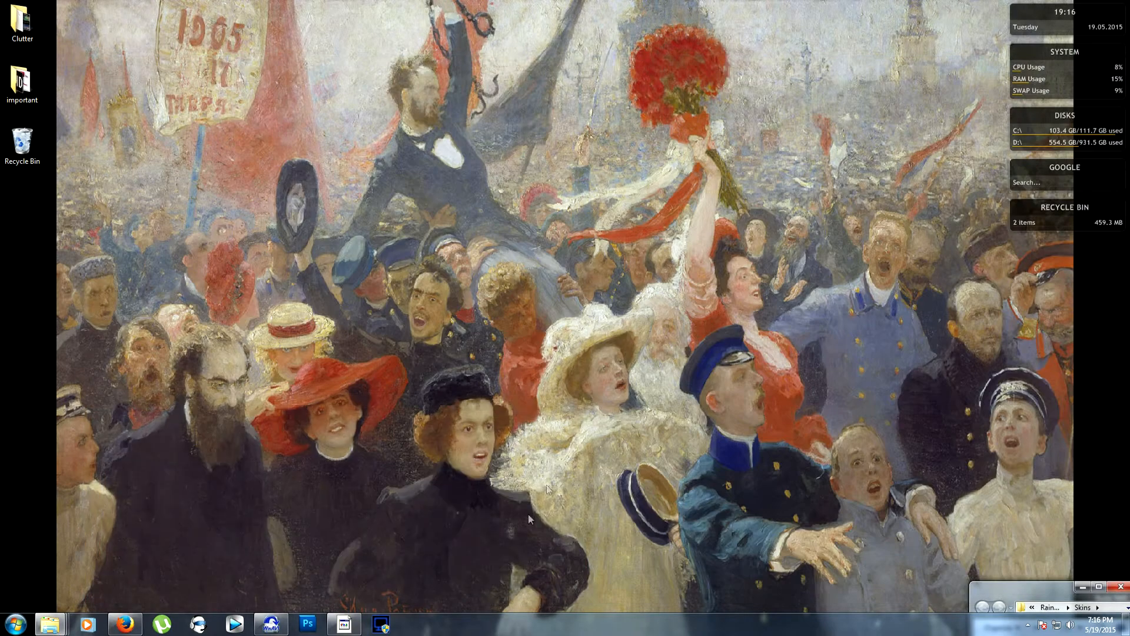
- Switch to Dxtory and go through its target, overlay and folder settings
click(384, 626)
drag(599, 85, 320, 148)
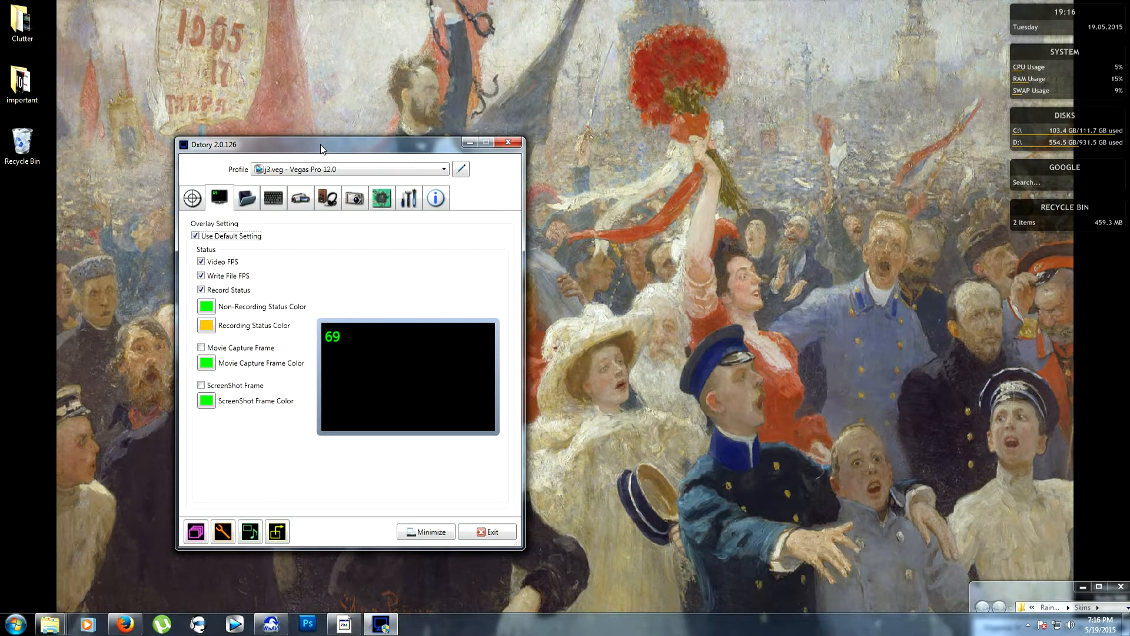
click(194, 200)
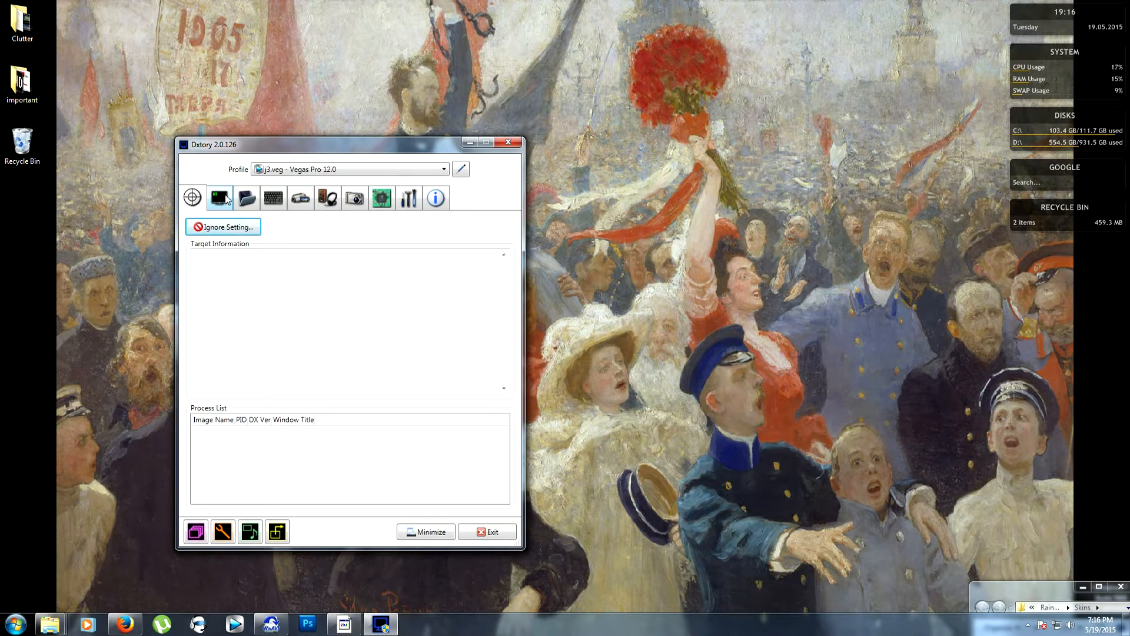
click(219, 201)
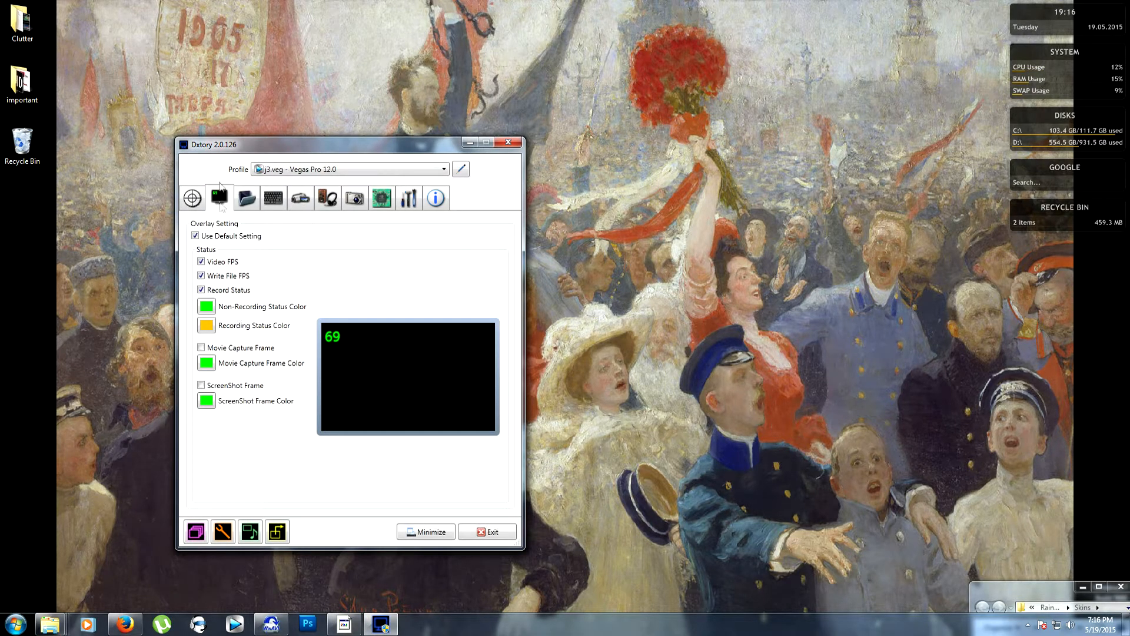
click(249, 202)
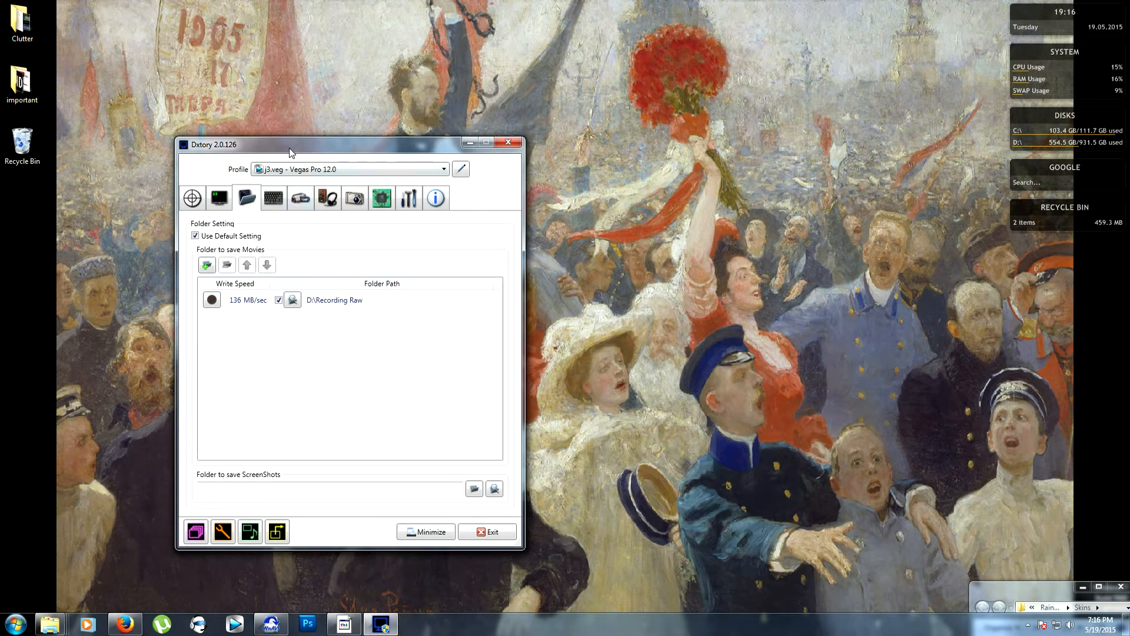
drag(295, 145, 359, 151)
click(272, 272)
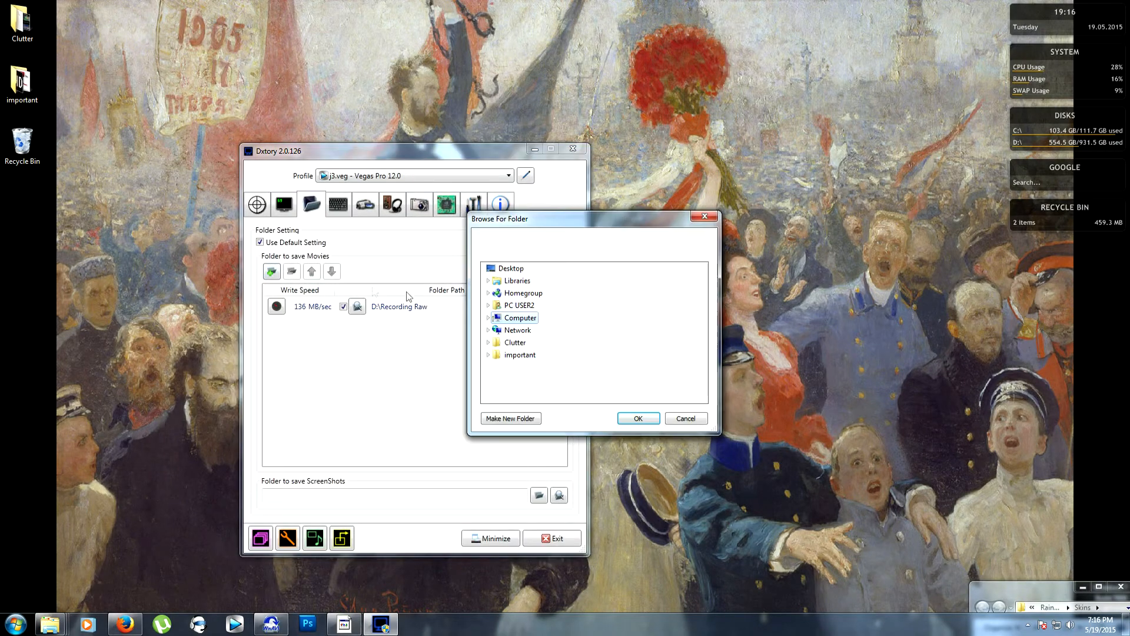
drag(536, 221, 624, 199)
click(577, 297)
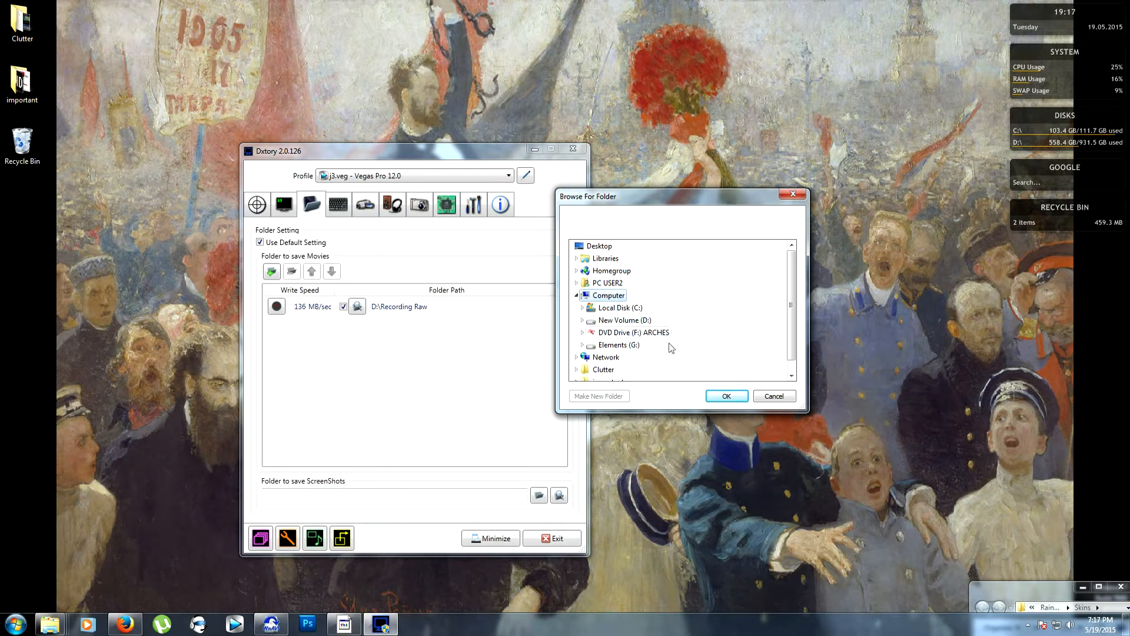
mouse_move(634, 350)
click(773, 396)
- Remove the D:\Recording Raw folder from the movie save folders and add the same folder again
click(321, 308)
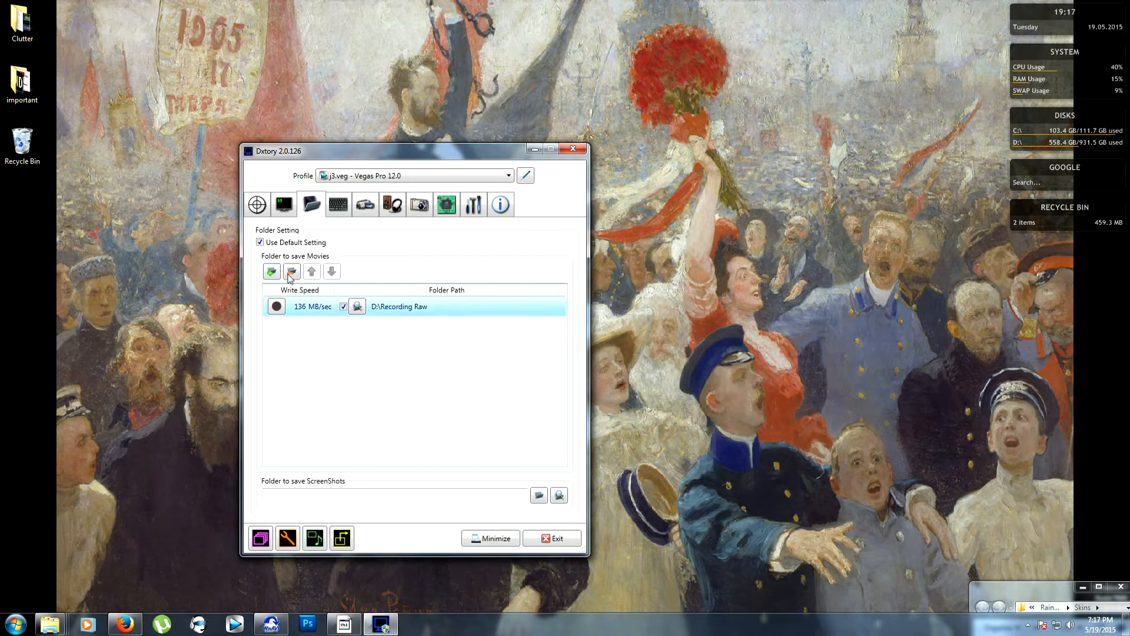
click(289, 276)
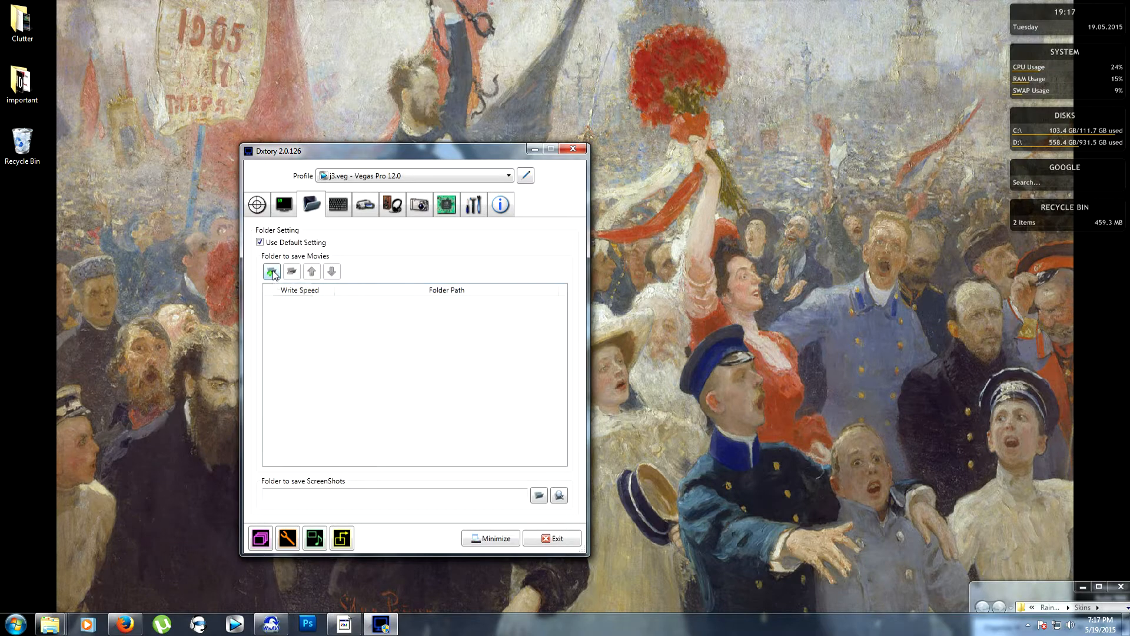
click(273, 270)
click(489, 317)
double_click(529, 342)
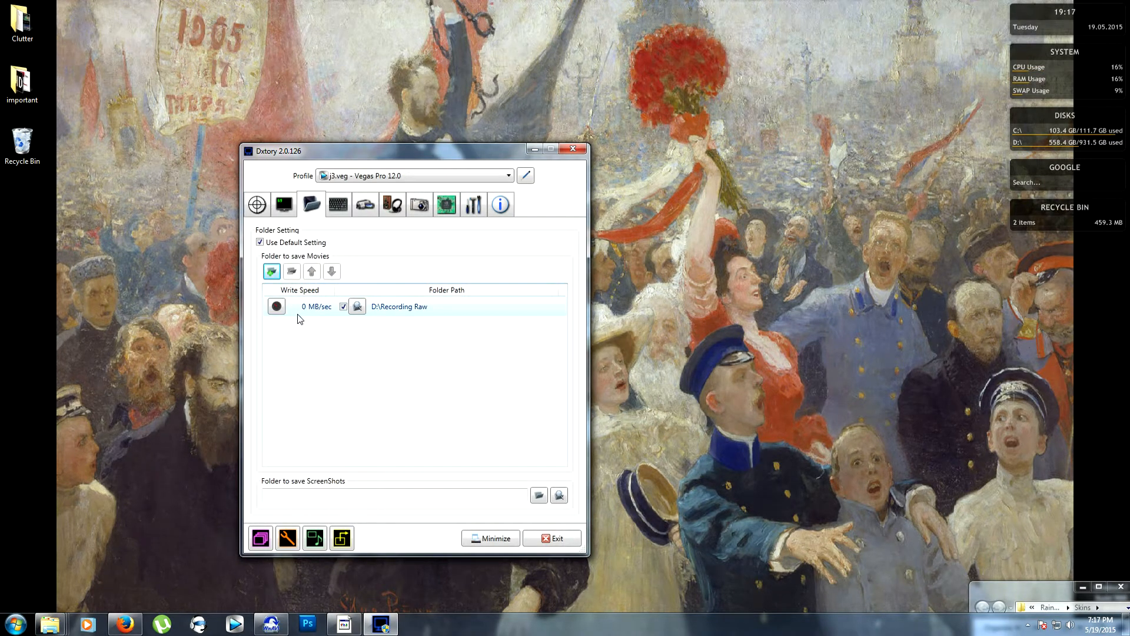
- Benchmark the write speed of D:\Recording Raw with a 1000 MB write size, stop it early and accept the result
click(277, 307)
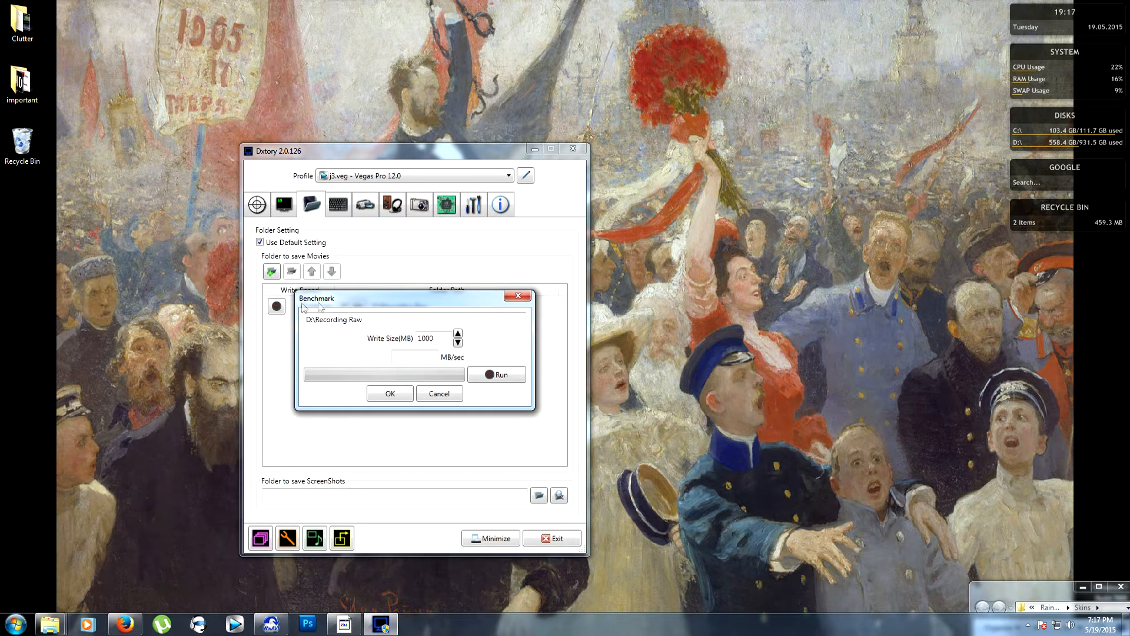
click(493, 377)
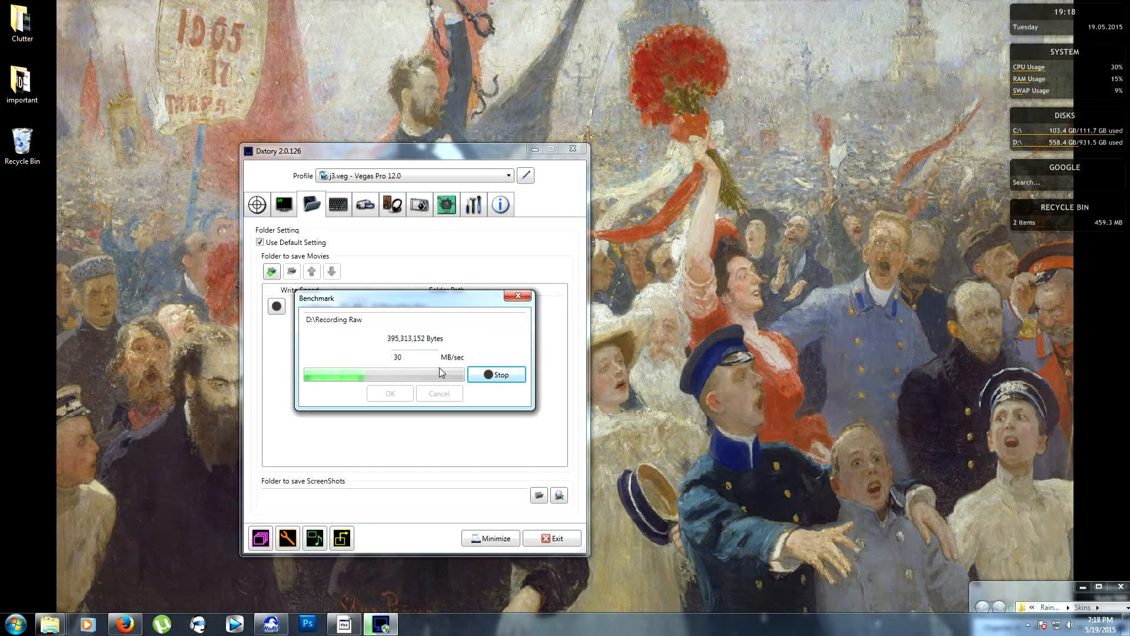
click(479, 373)
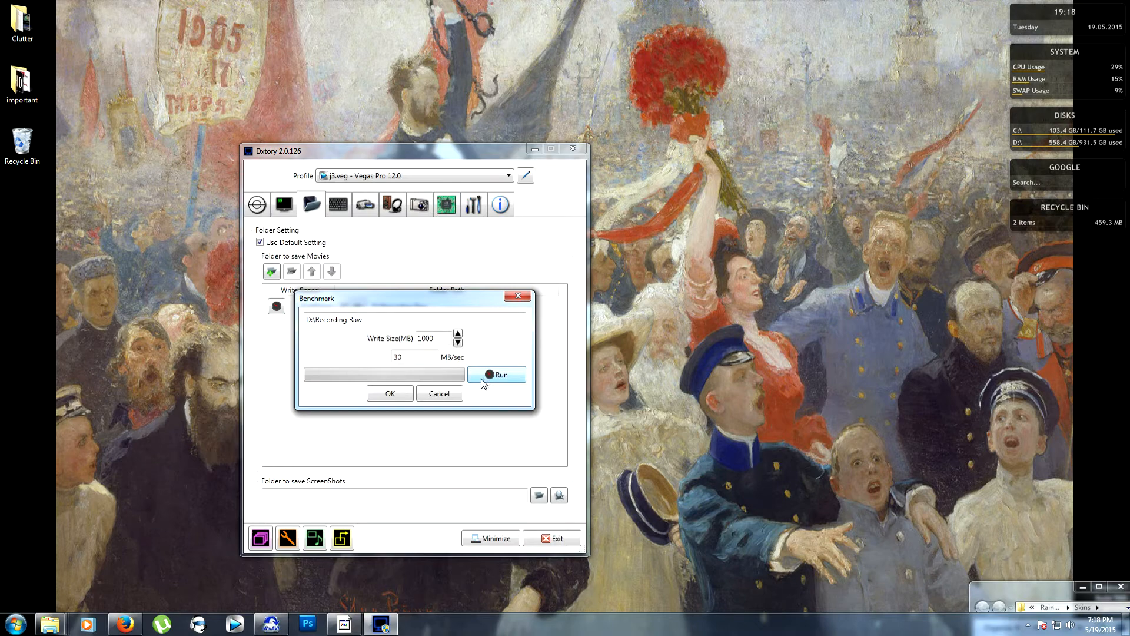
click(392, 393)
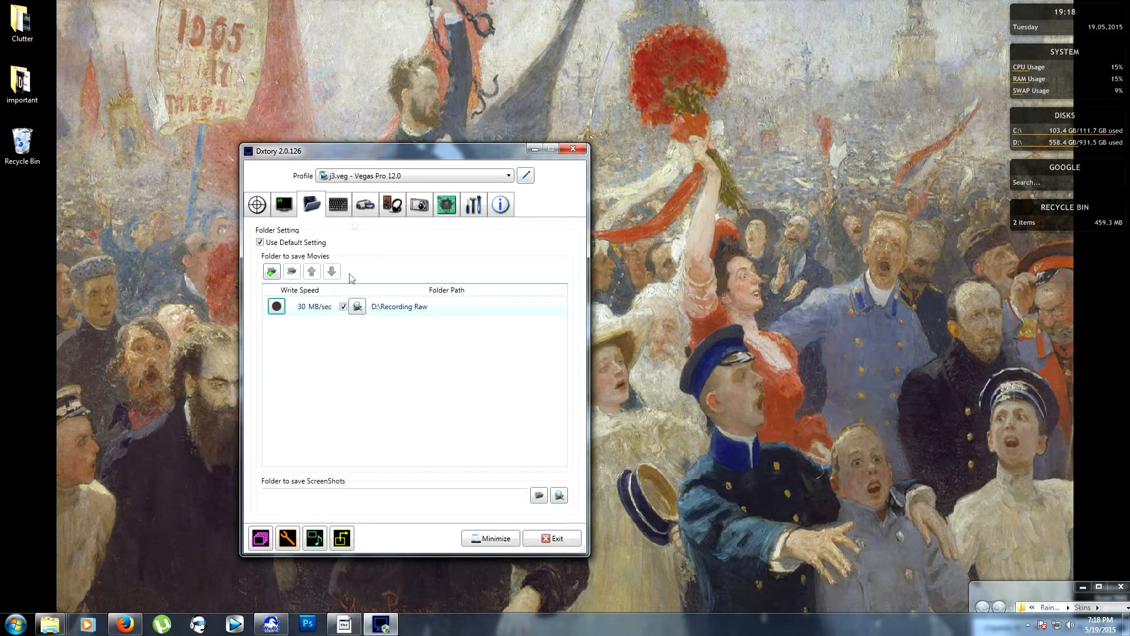
- Look over the hotkey settings, and set the movie video codec to Lagarith Lossless Codec
click(338, 207)
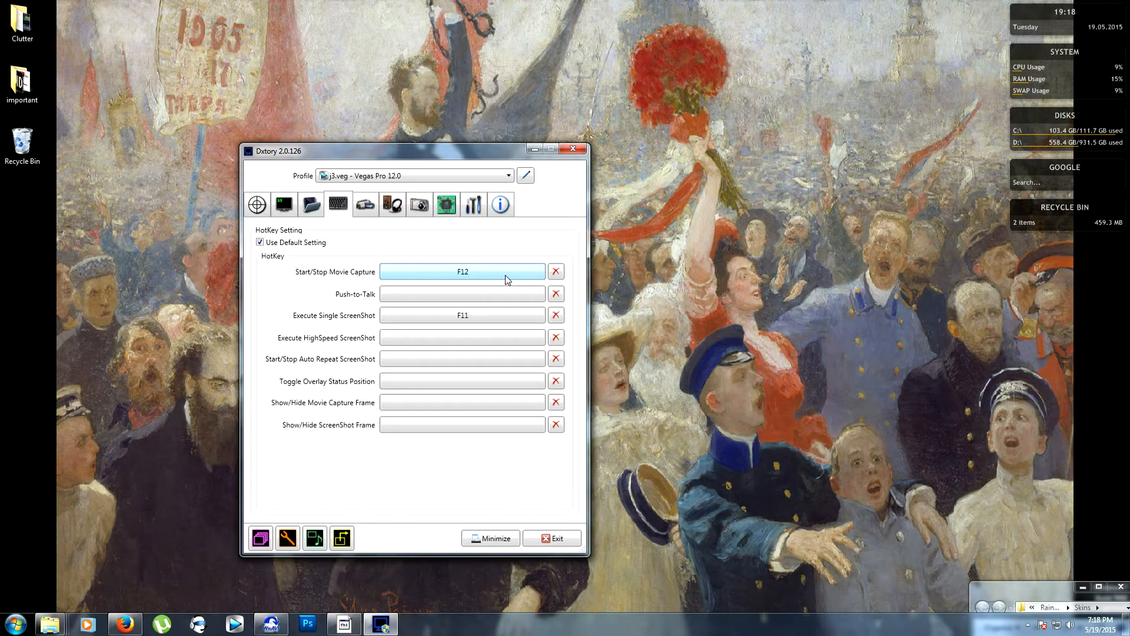
click(371, 209)
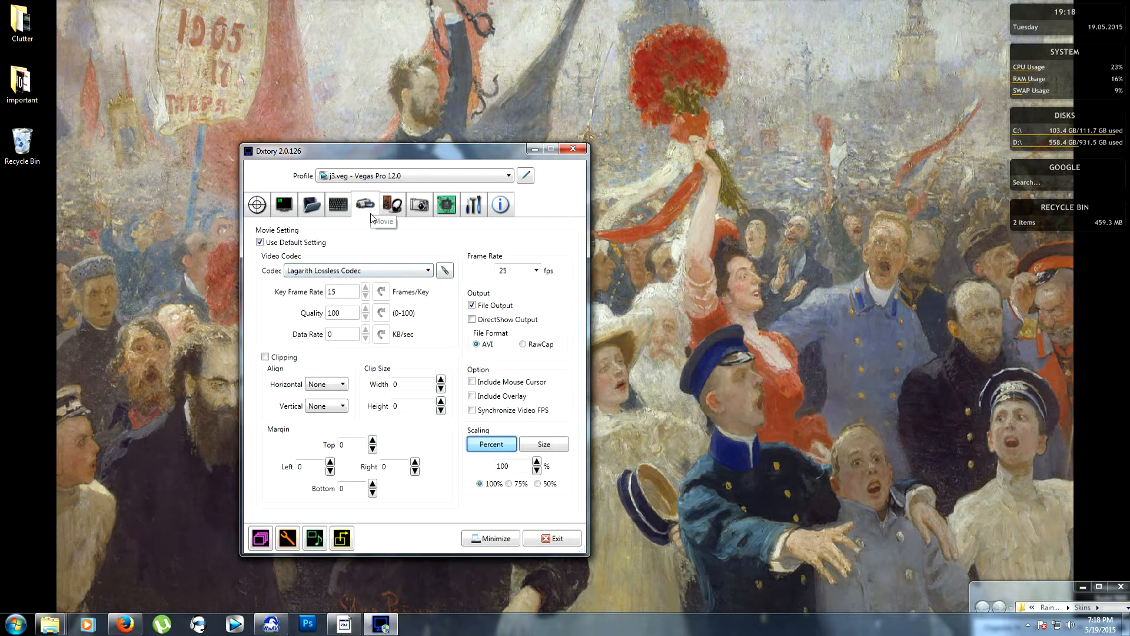
click(380, 267)
click(362, 279)
click(427, 272)
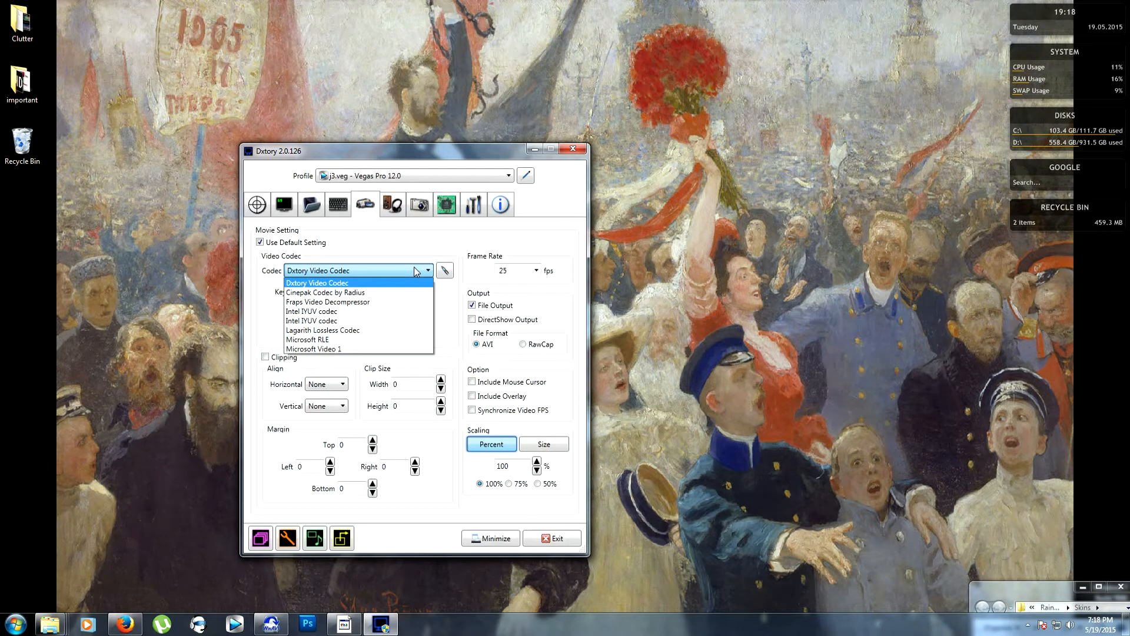
click(353, 331)
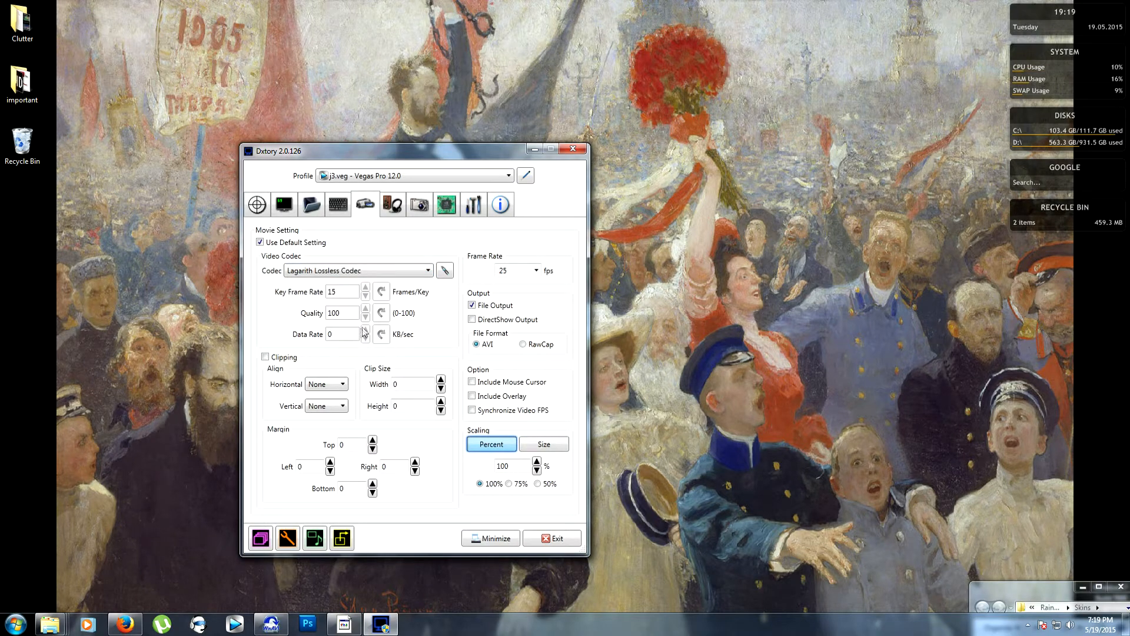
- Open the Lagarith codec configuration and accept it with the mode at RGB (Default)
click(445, 271)
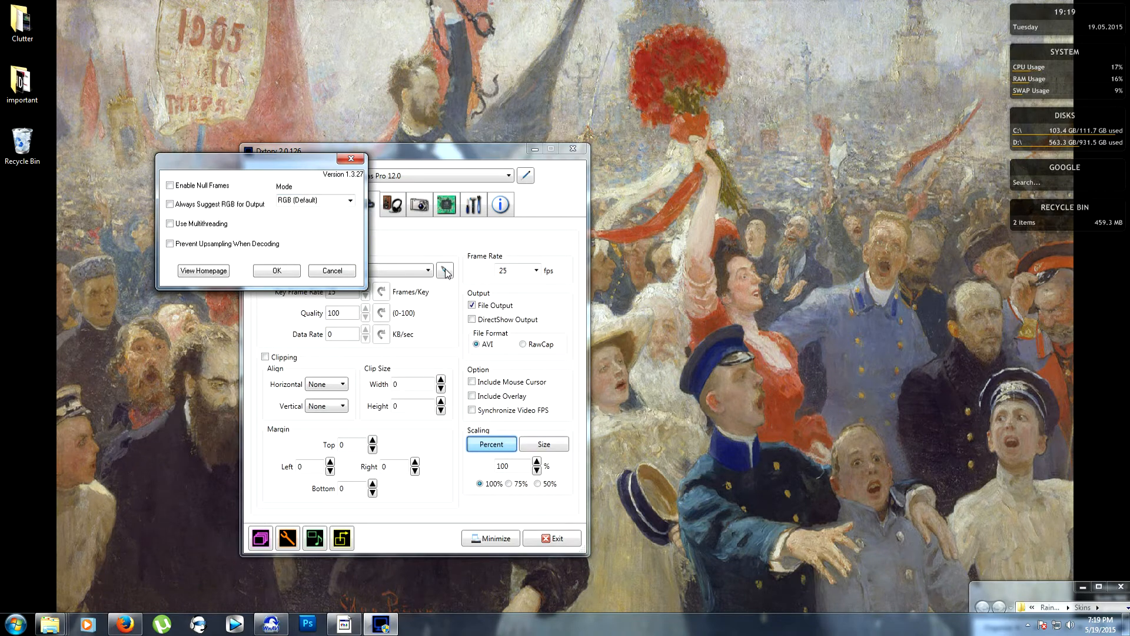
click(350, 200)
click(350, 200)
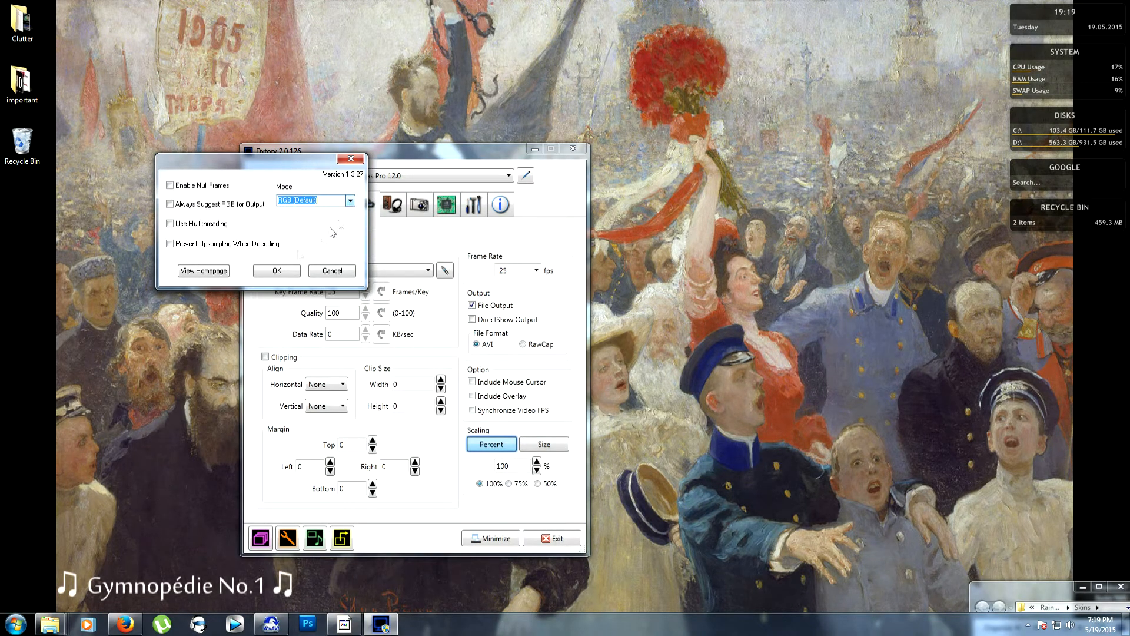
click(274, 270)
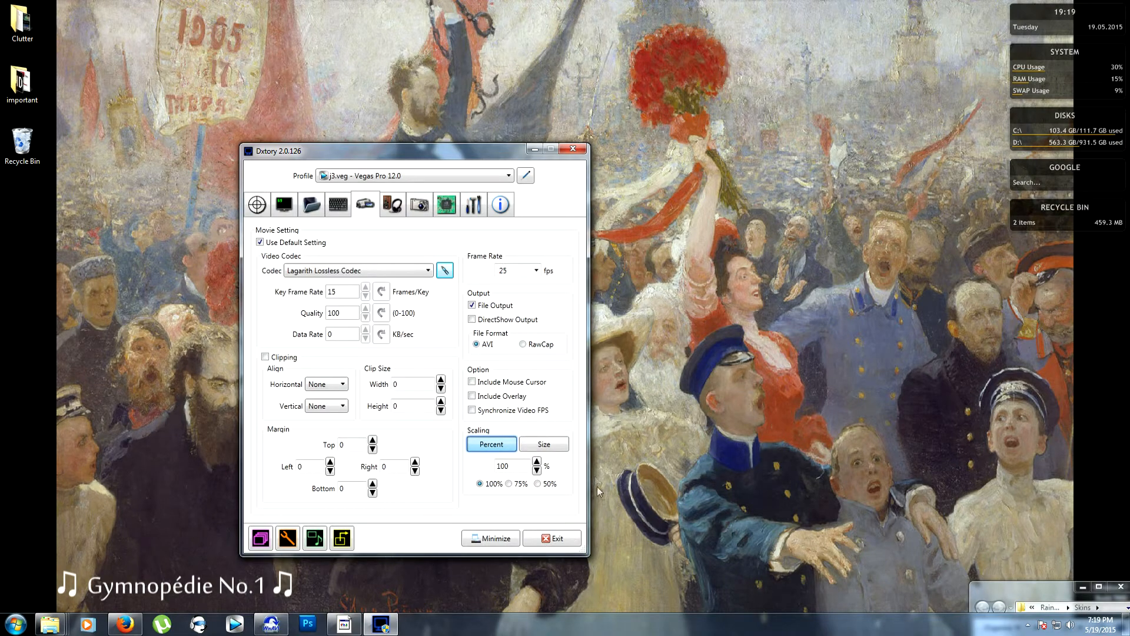
- Examine the available movie frame rates and the option to include the mouse cursor
click(537, 271)
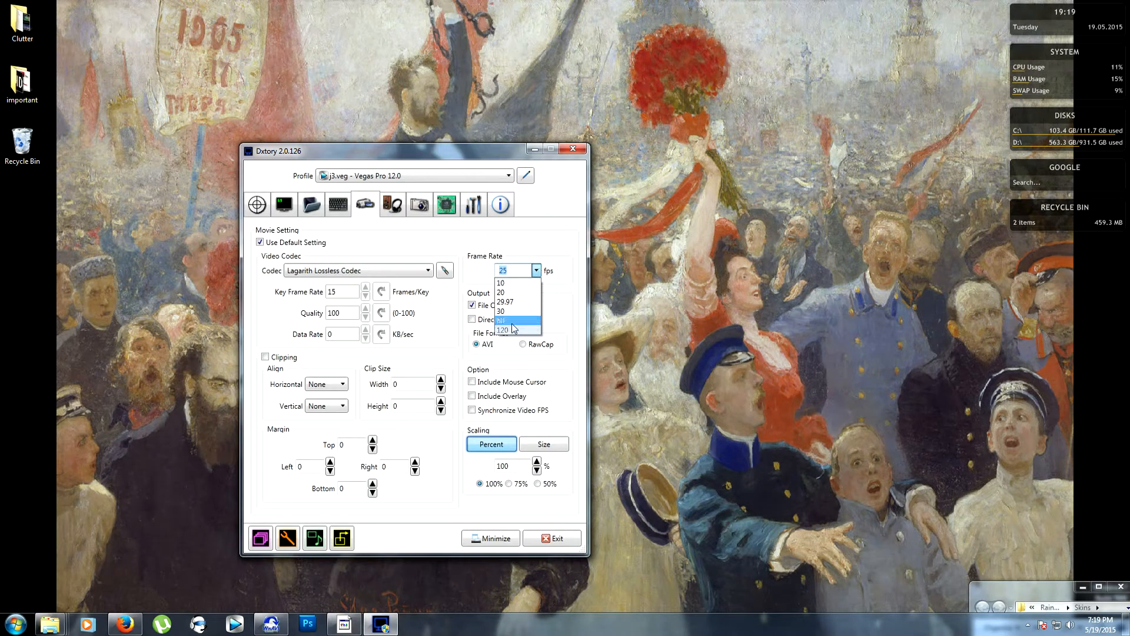
click(561, 239)
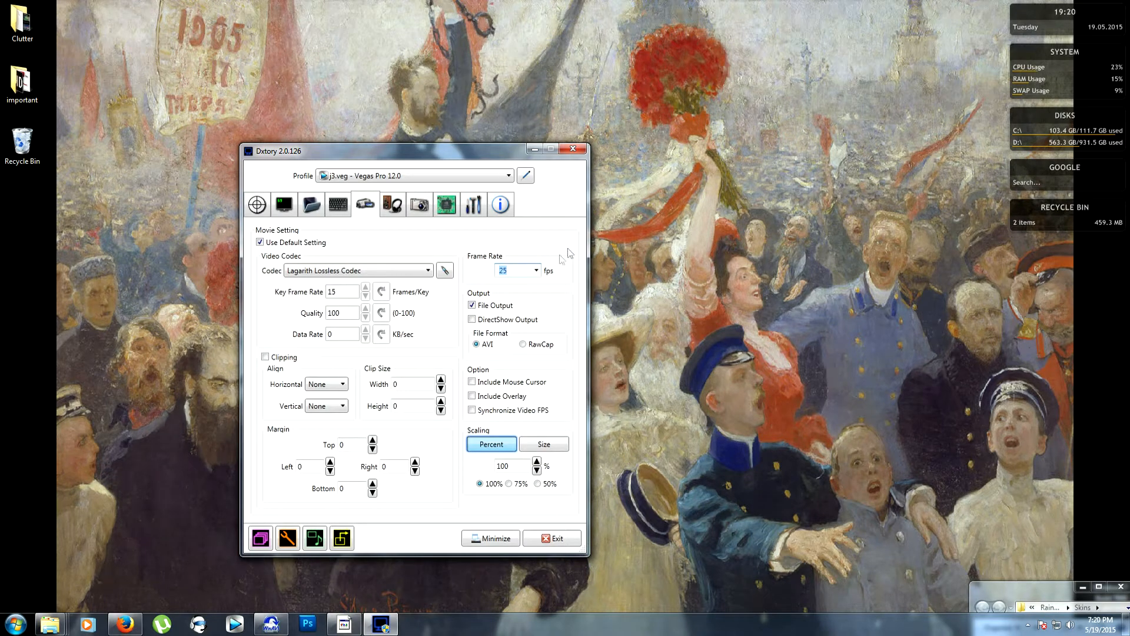
drag(456, 150, 427, 128)
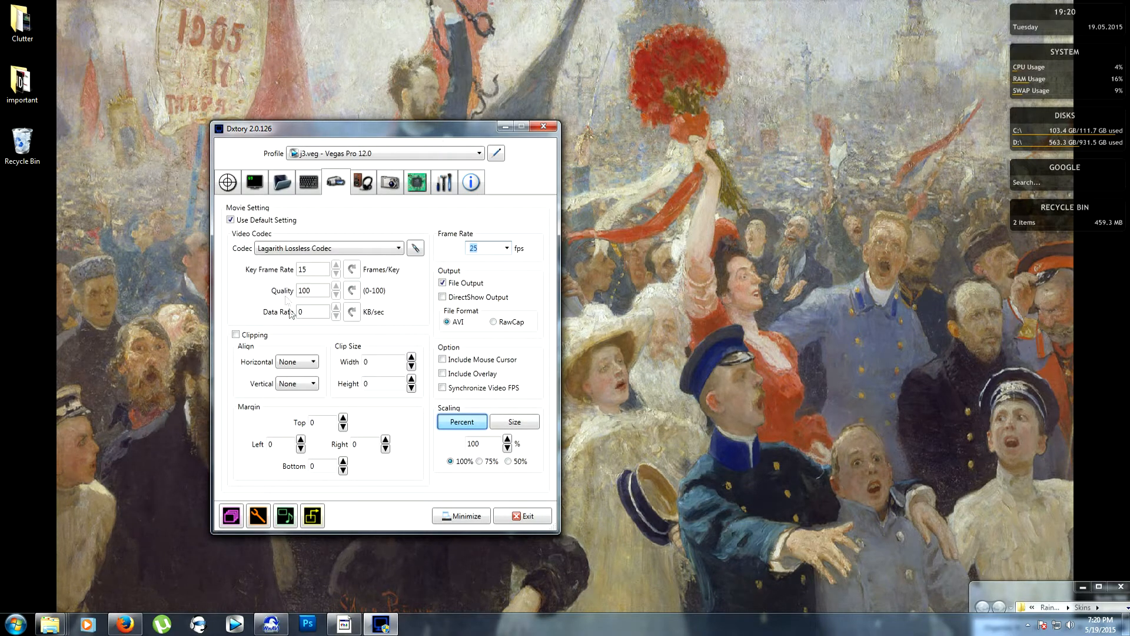
click(441, 362)
click(442, 360)
- Remove the first audio stream in the audio settings and look through the PCM formats of the remaining one
click(371, 180)
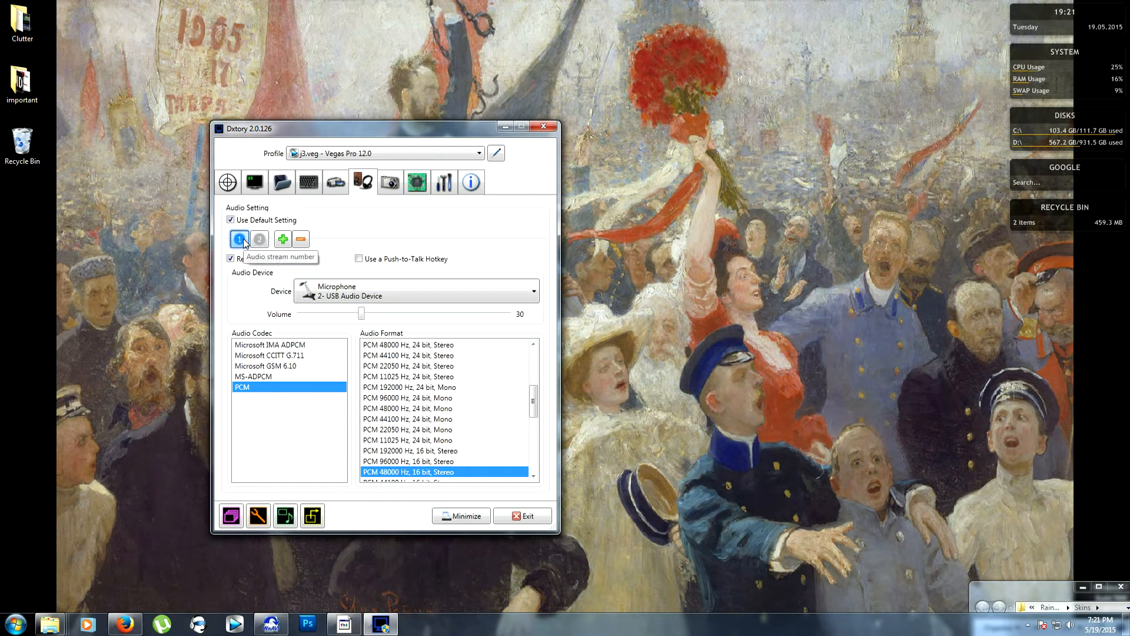
click(300, 239)
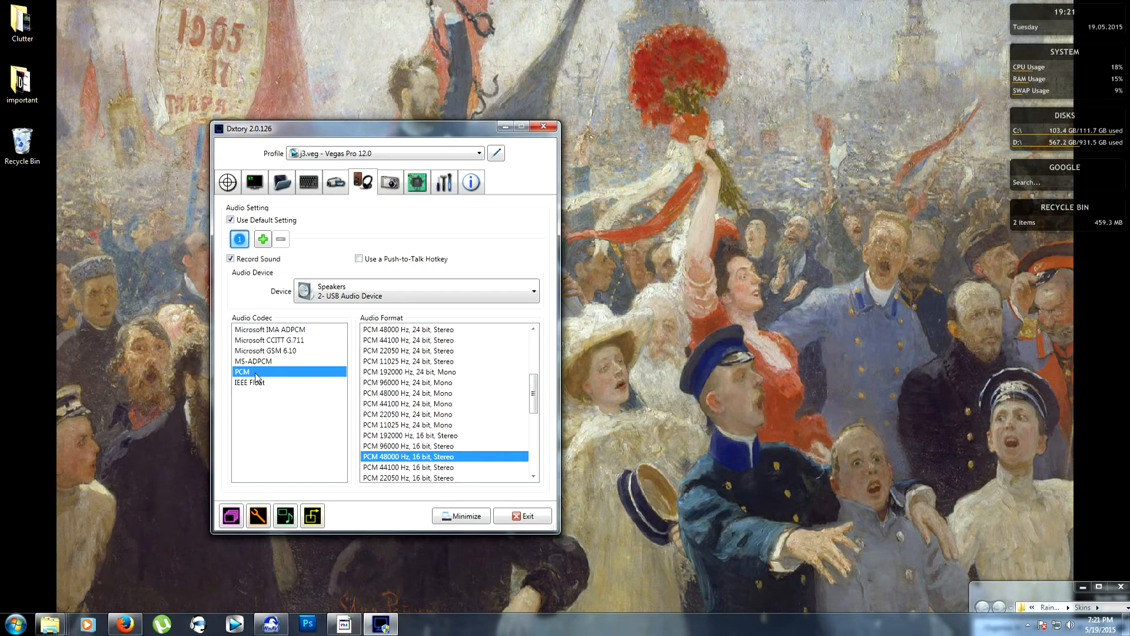
mouse_move(538, 393)
mouse_down()
mouse_move(536, 435)
mouse_move(539, 391)
mouse_move(541, 411)
mouse_up()
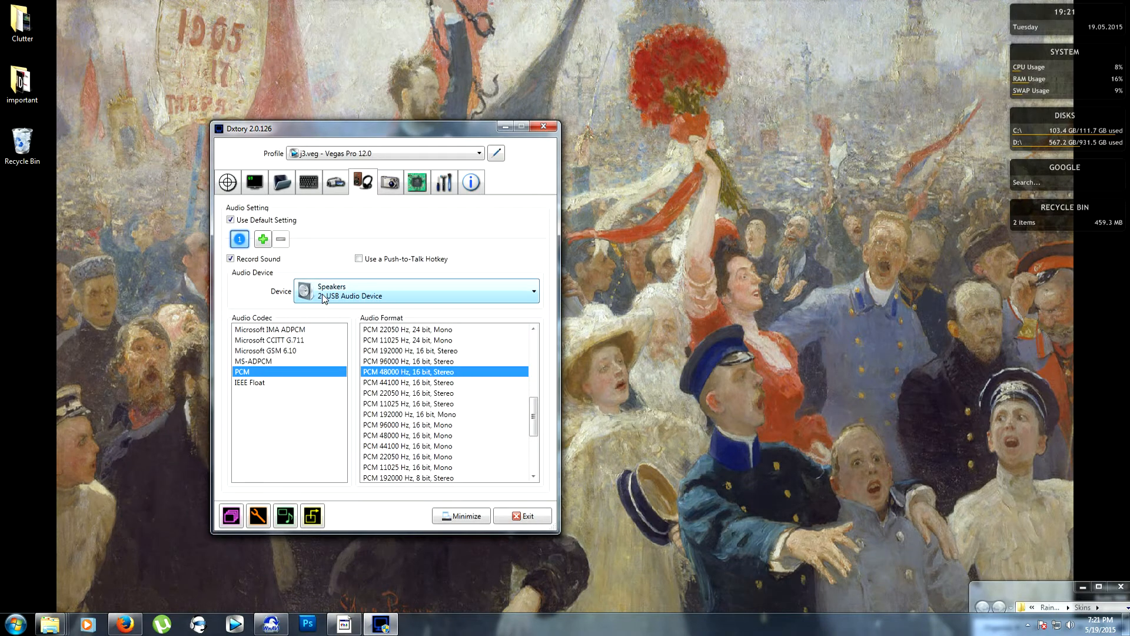
- Add a second audio stream and set the first stream's device to Microphone (2- USB Audio Device)
click(264, 241)
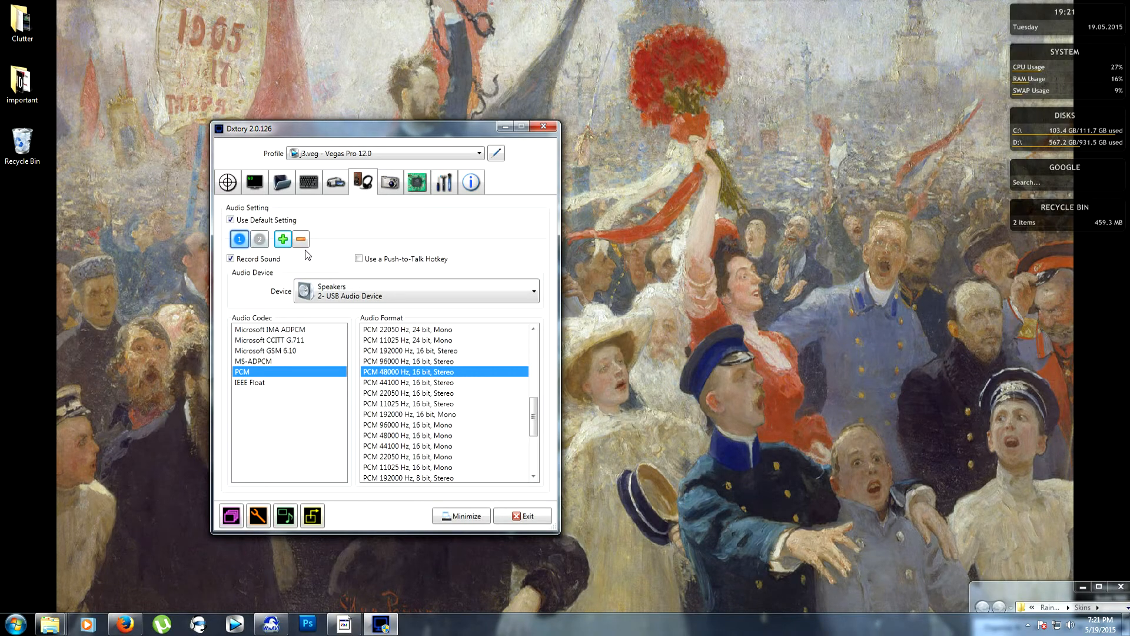
click(328, 296)
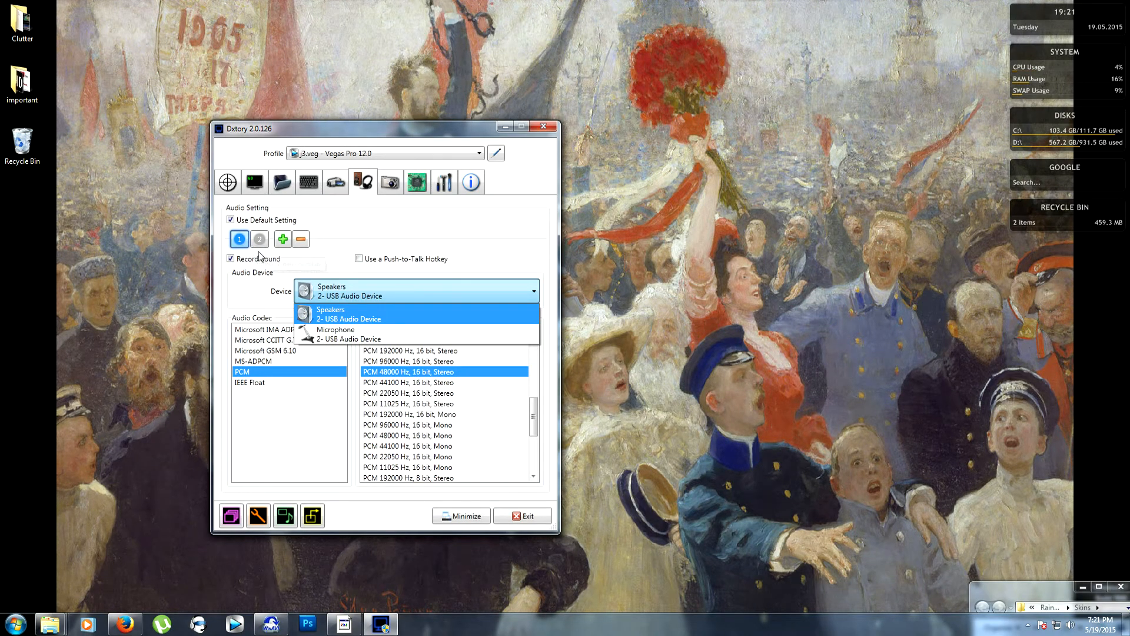
click(364, 339)
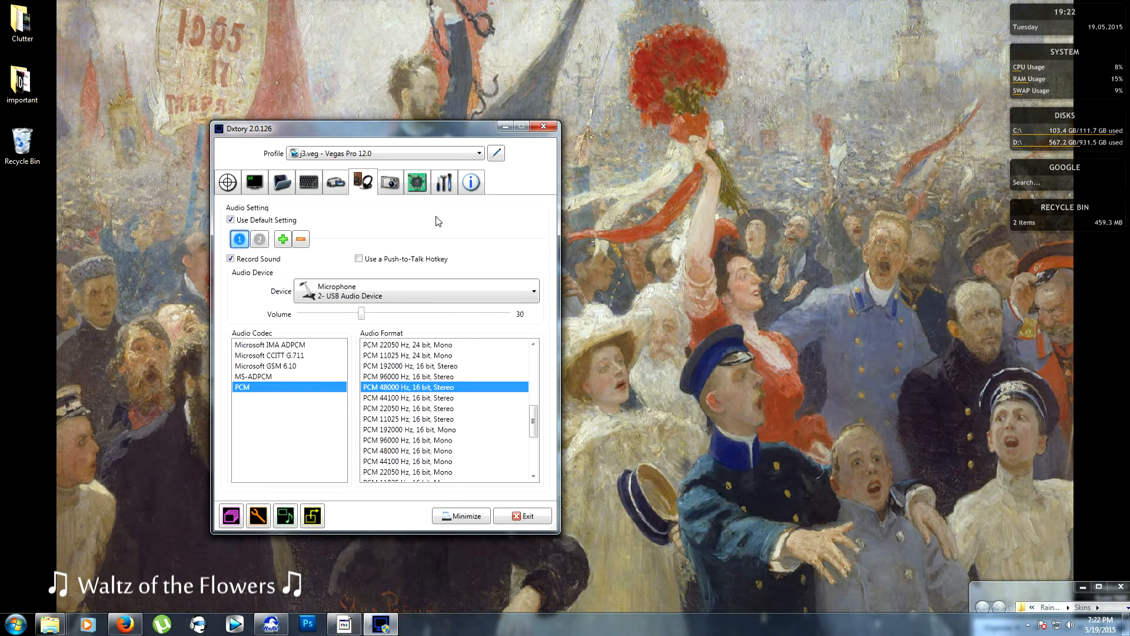
- Set the second audio stream's device to Speakers (2- USB Audio Device)
click(259, 239)
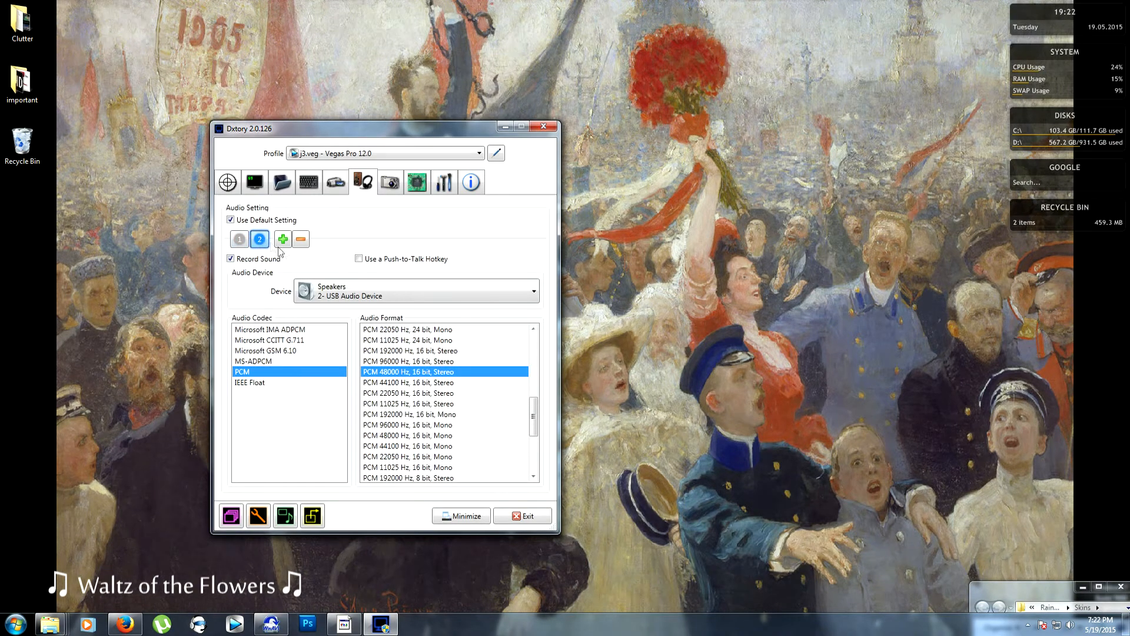
click(377, 290)
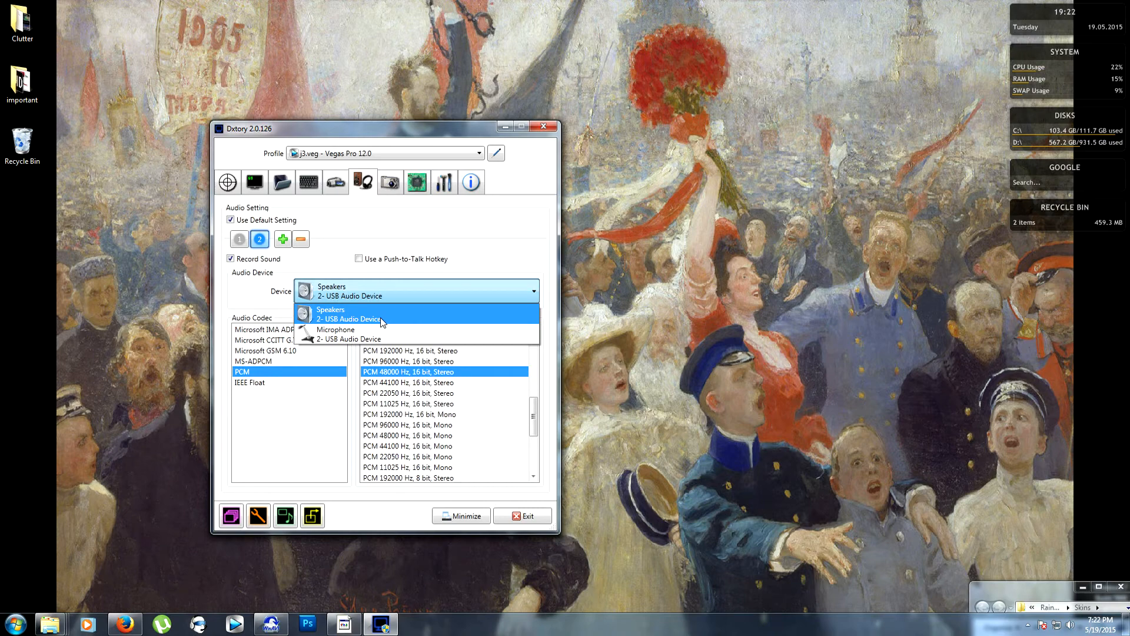
click(380, 316)
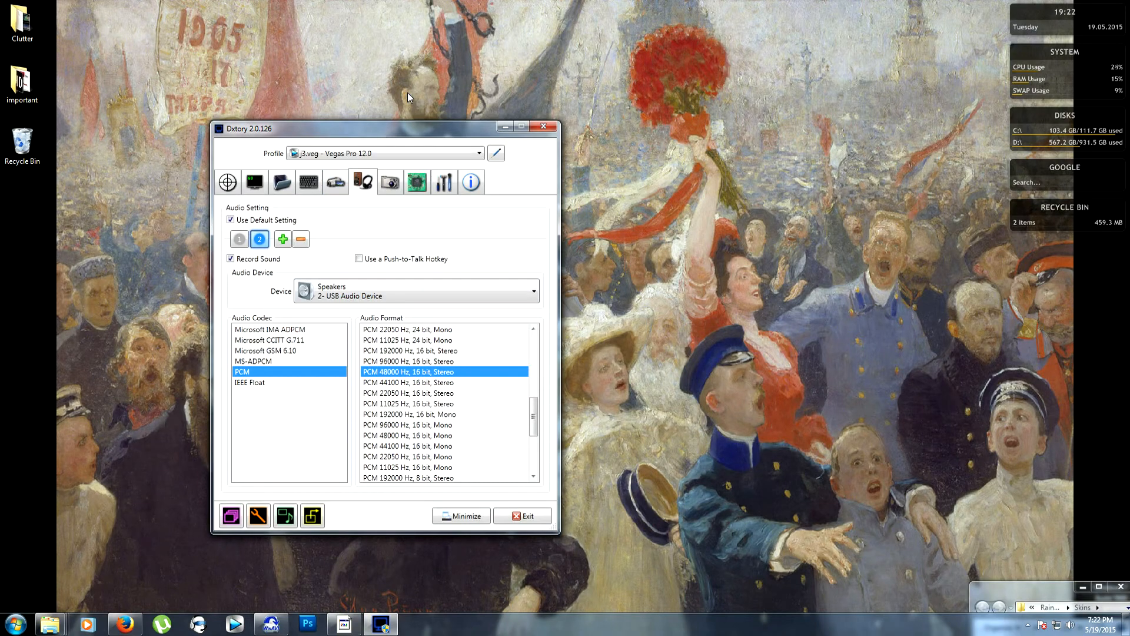
- Enable push-to-talk for the first audio stream and assign Mouse Button Left as the Push-to-Talk hotkey
click(239, 239)
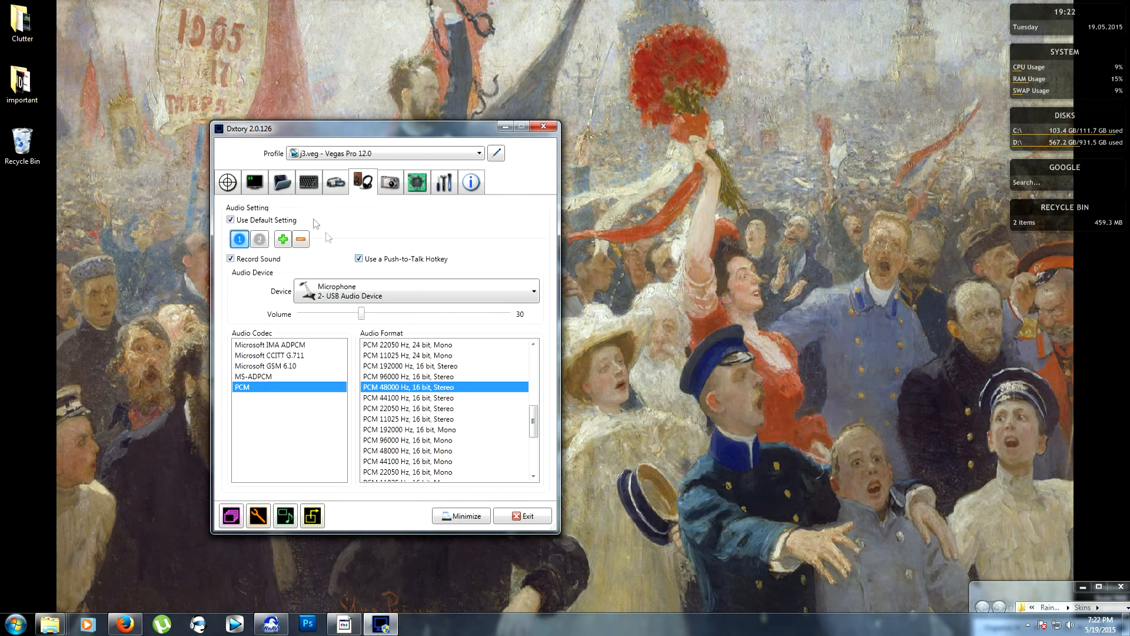
click(283, 183)
click(307, 183)
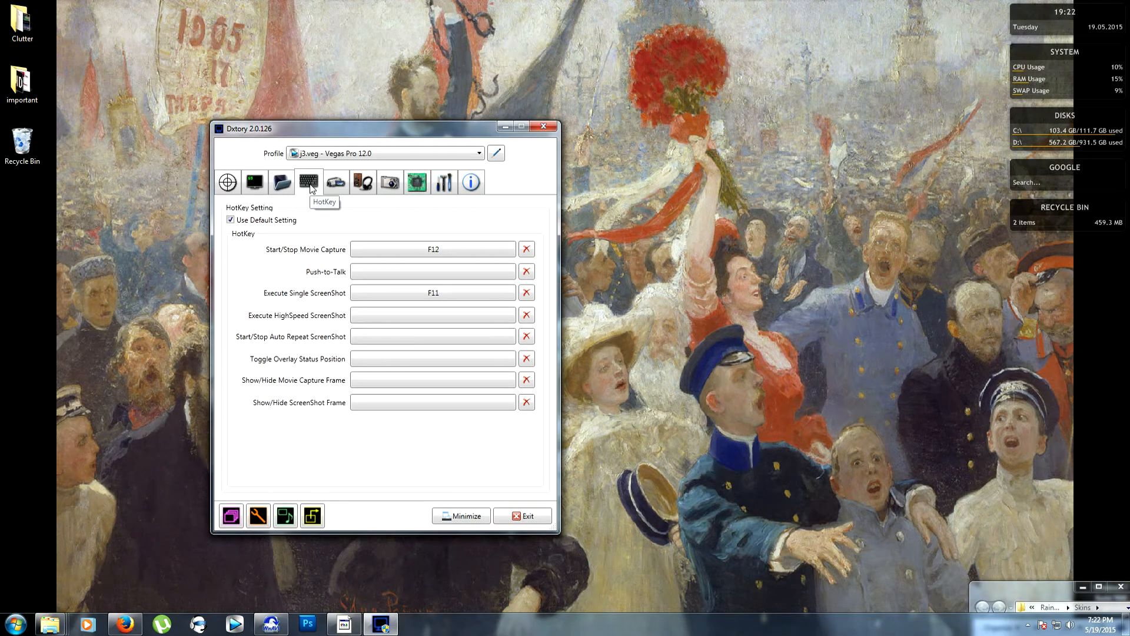
click(424, 273)
click(444, 222)
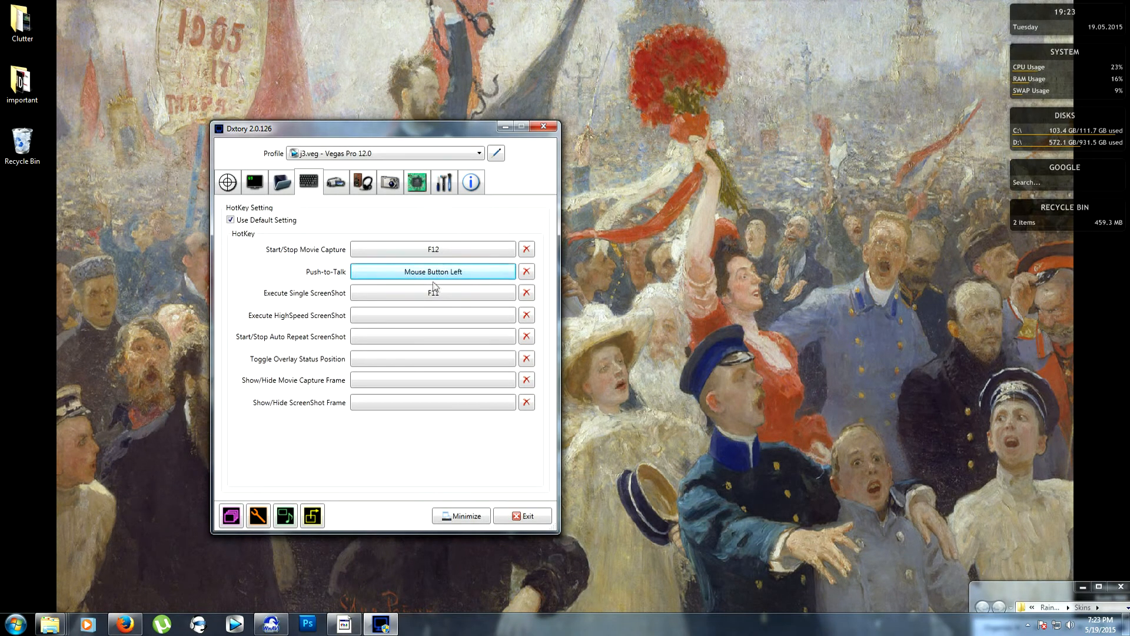
- Clear the Push-to-Talk hotkey and turn off push-to-talk for the microphone stream
click(525, 273)
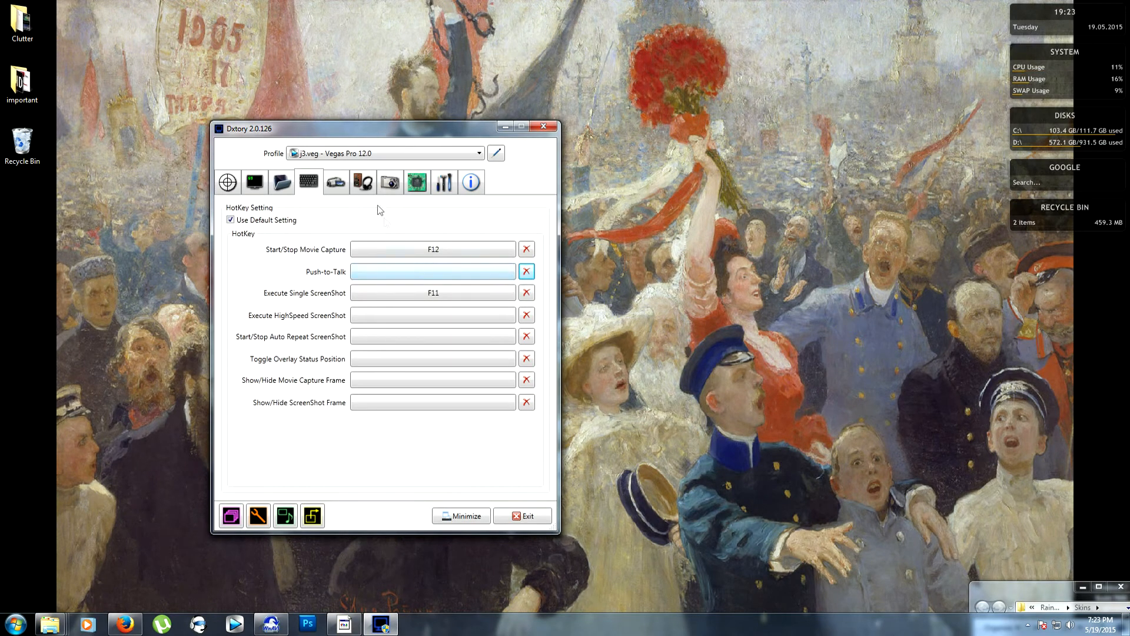
click(370, 187)
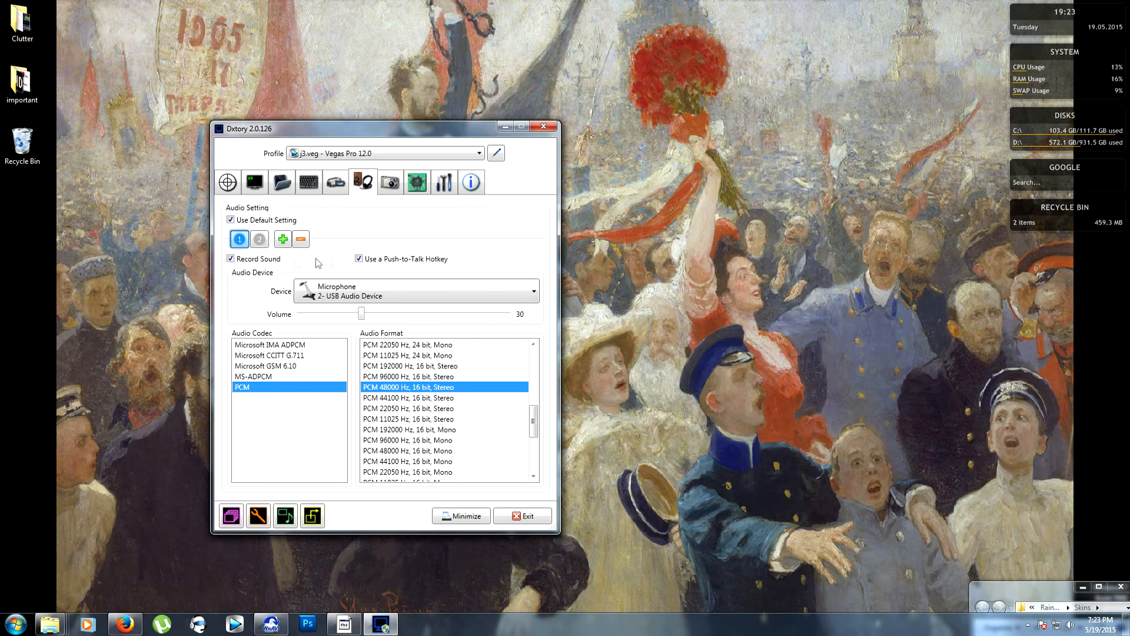
click(359, 259)
click(263, 241)
click(240, 241)
- Look through the screenshot, advanced and global settings and return to the folder settings for saved movies
click(388, 183)
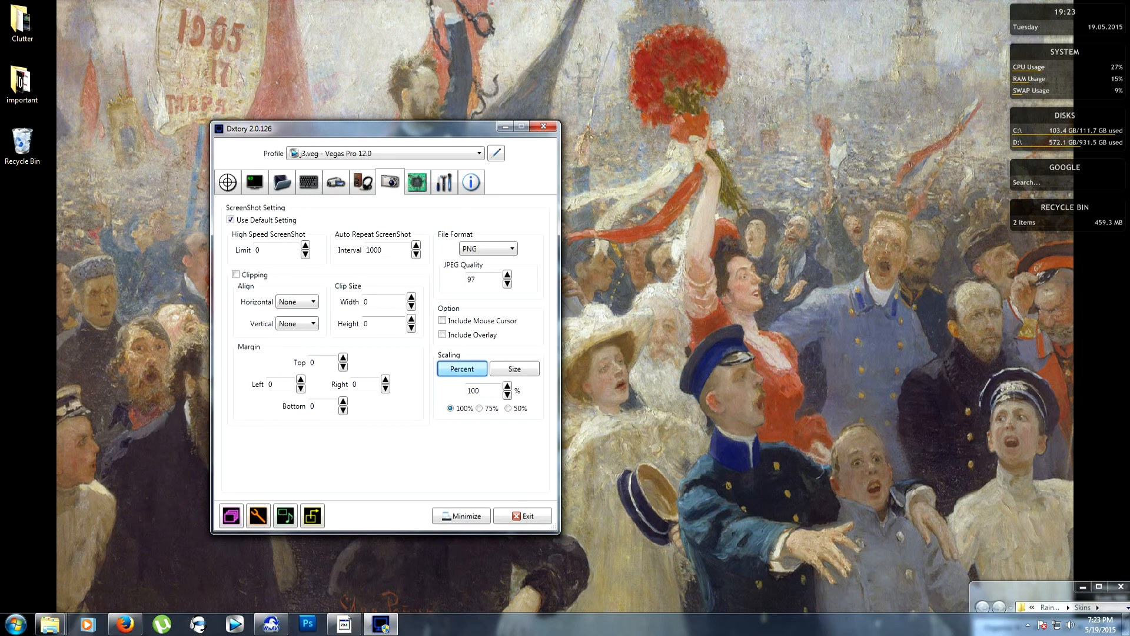
click(417, 182)
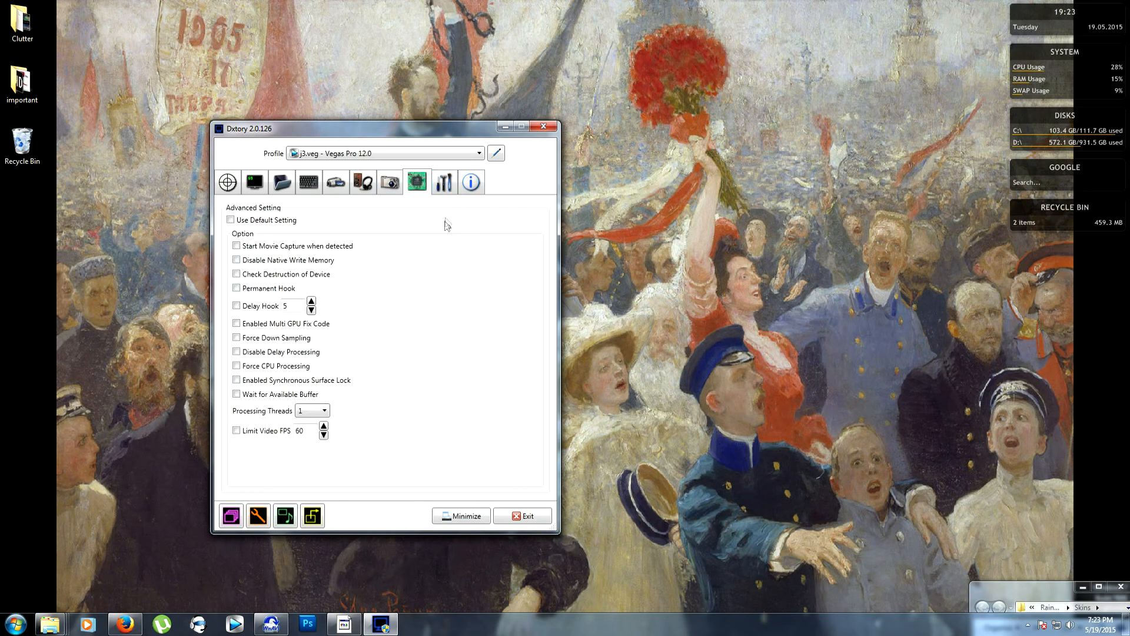
click(445, 187)
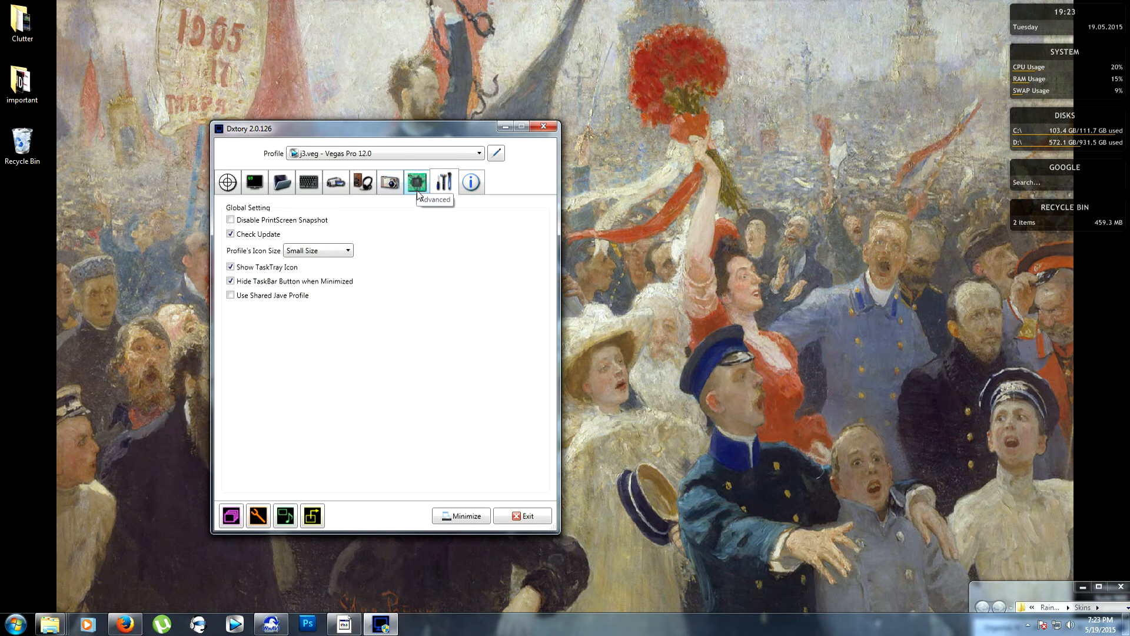
click(283, 183)
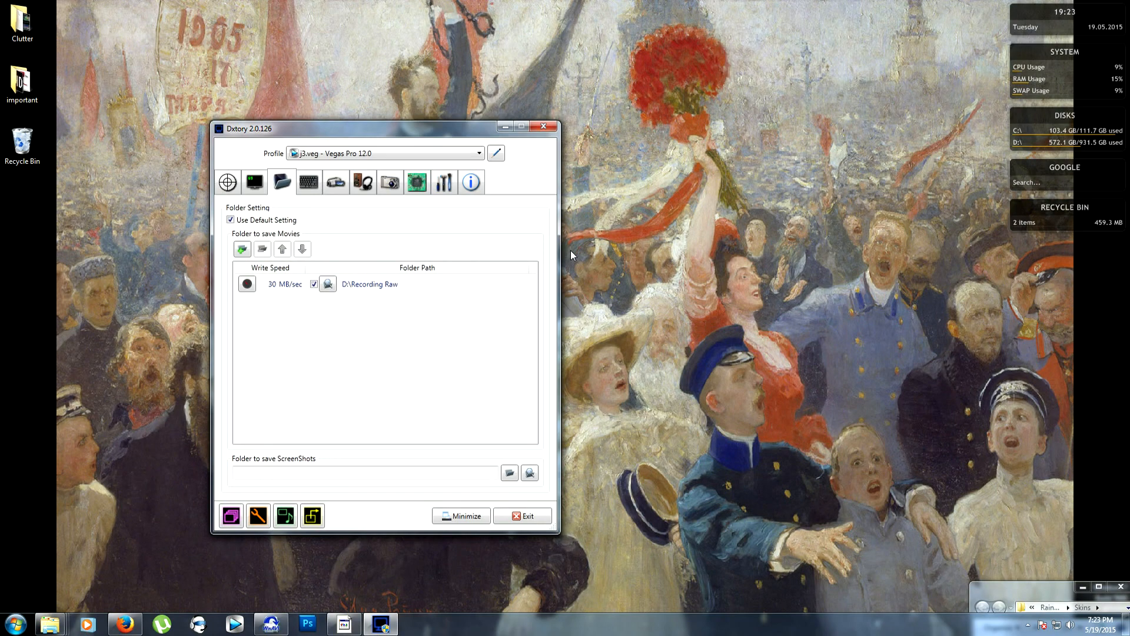
drag(437, 129, 720, 115)
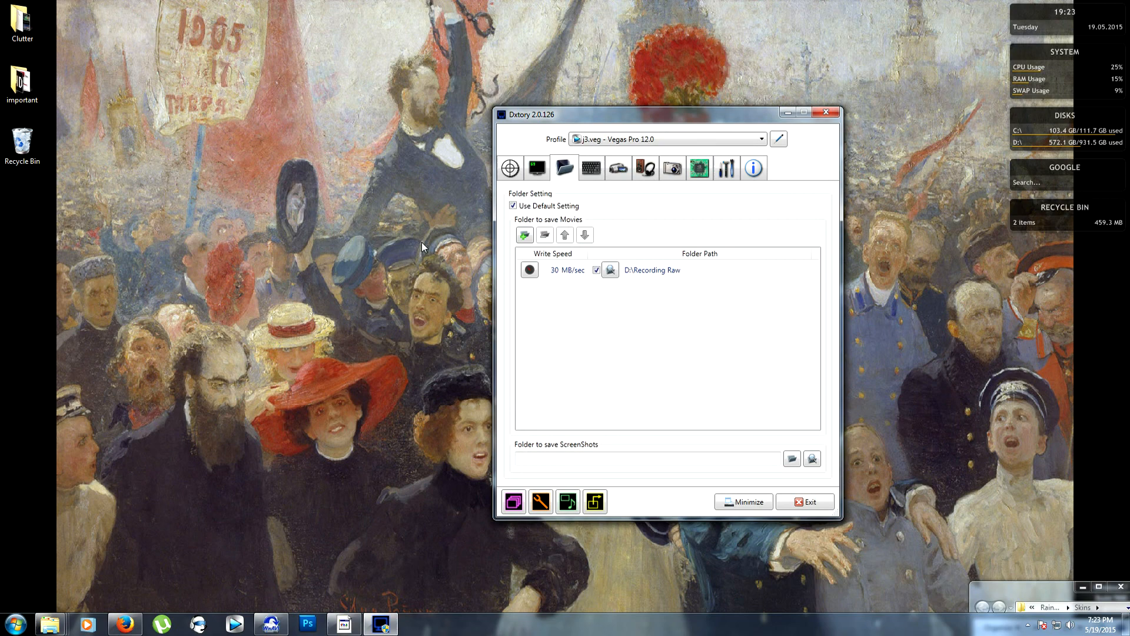